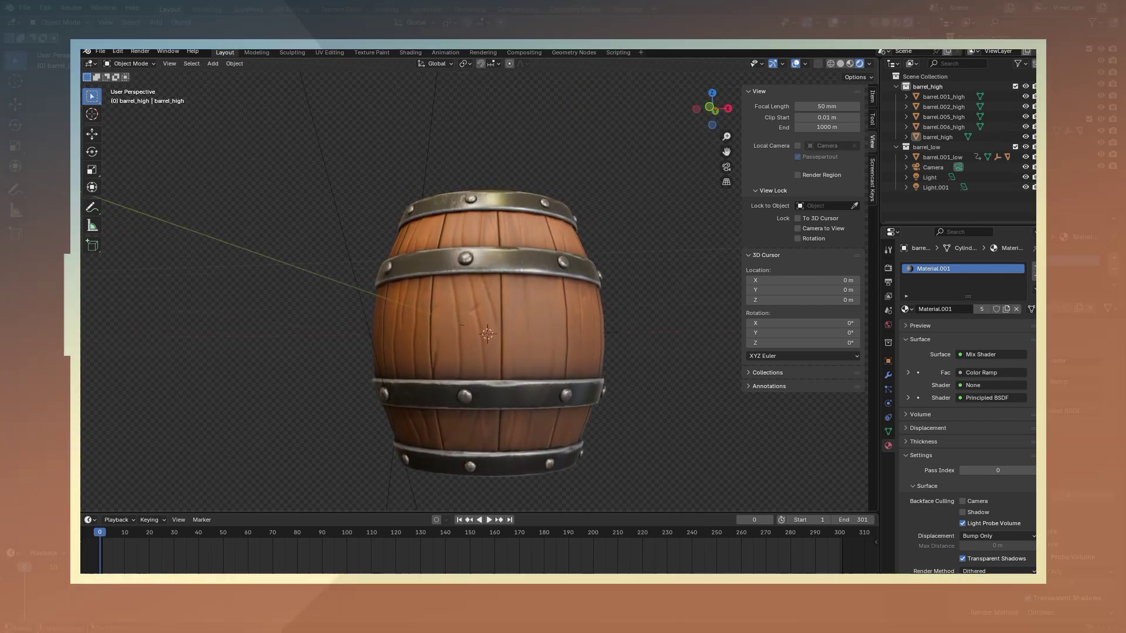
Step: Orbit the view around the barrel body to inspect its shape
middle_click_drag(475, 282, 486, 293)
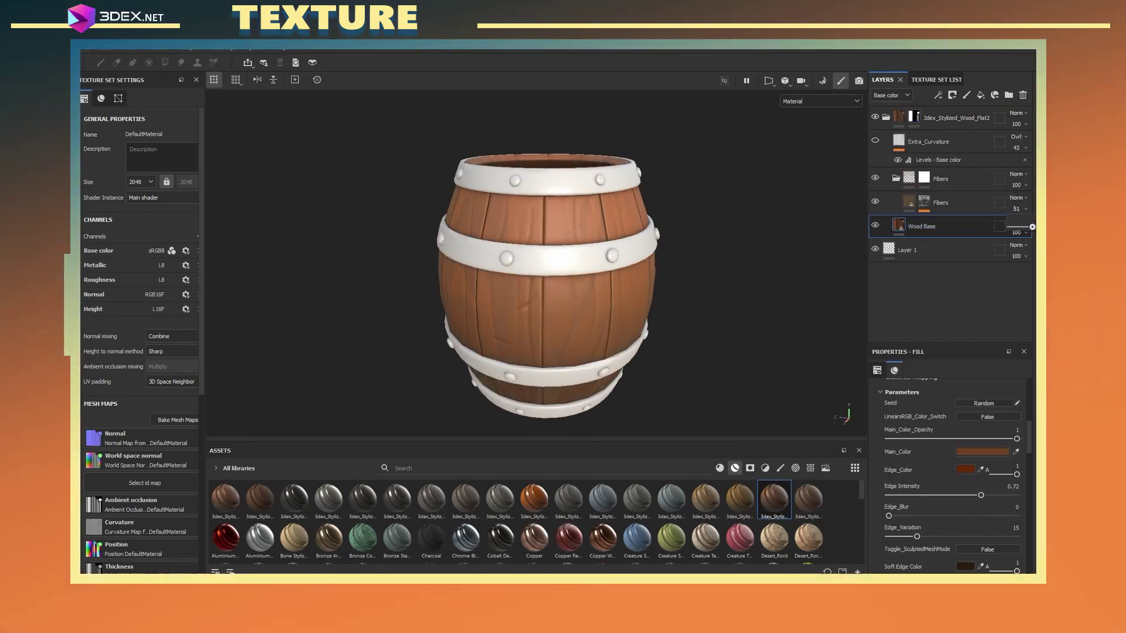
Step: Orbit the view to look down into the textured barrel
left_click_drag(527, 234, 528, 282, "alt")
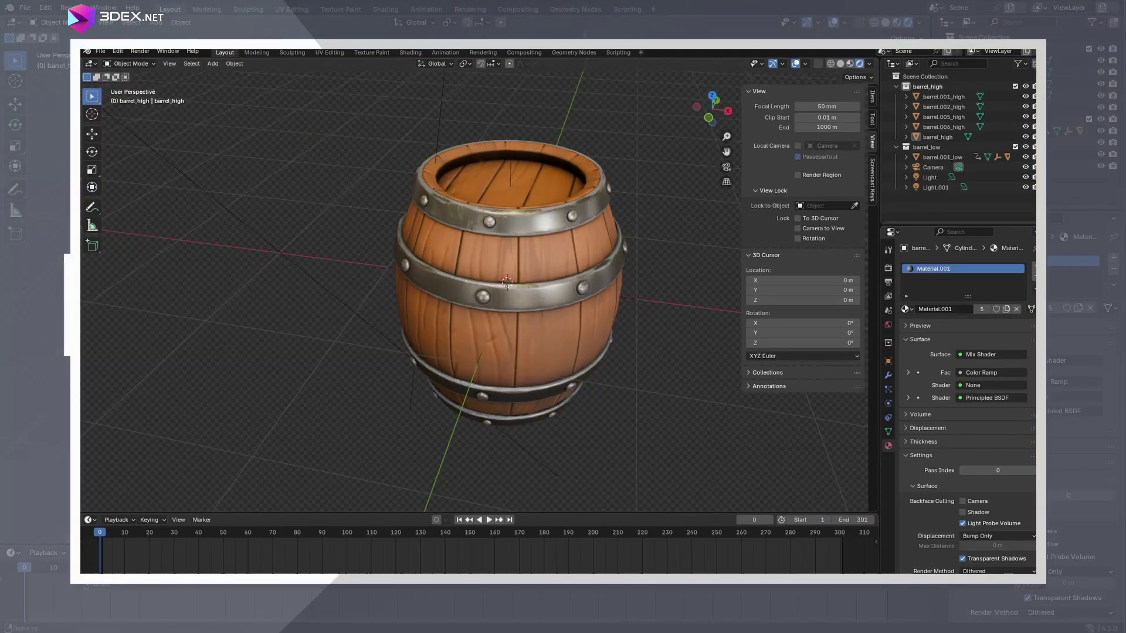
Step: Orbit to a side view of the textured barrel and show the Viewport Overlays options
mouse_move(507, 306)
middle_mouse_down()
mouse_move(508, 253)
mouse_move(508, 305)
mouse_move(525, 323)
mouse_move(508, 261)
middle_mouse_up()
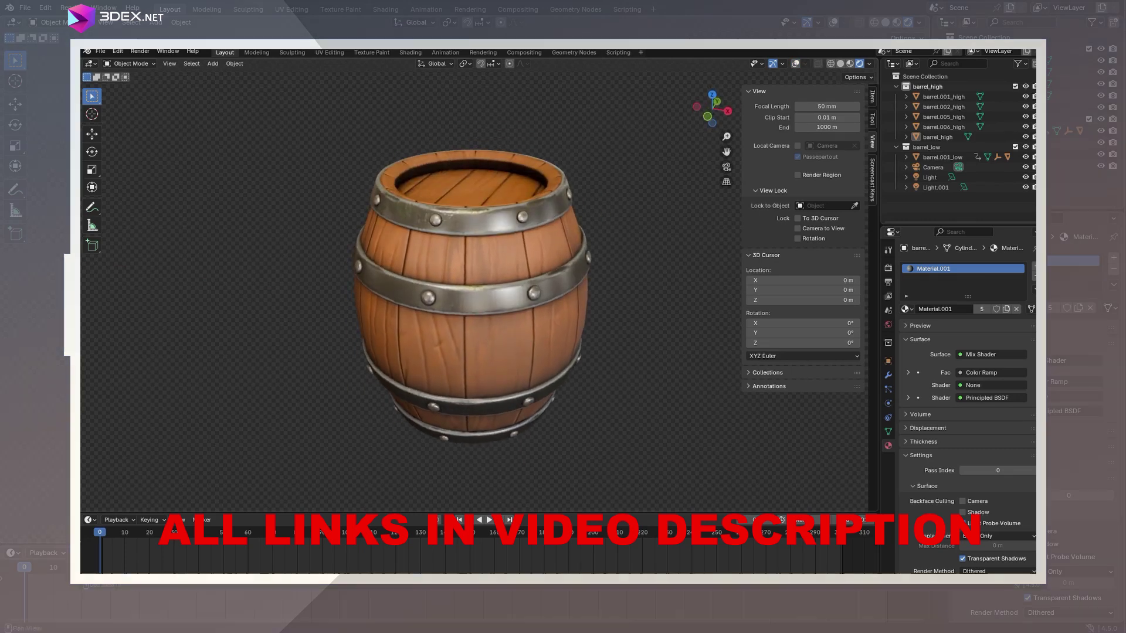
left_click(782, 64)
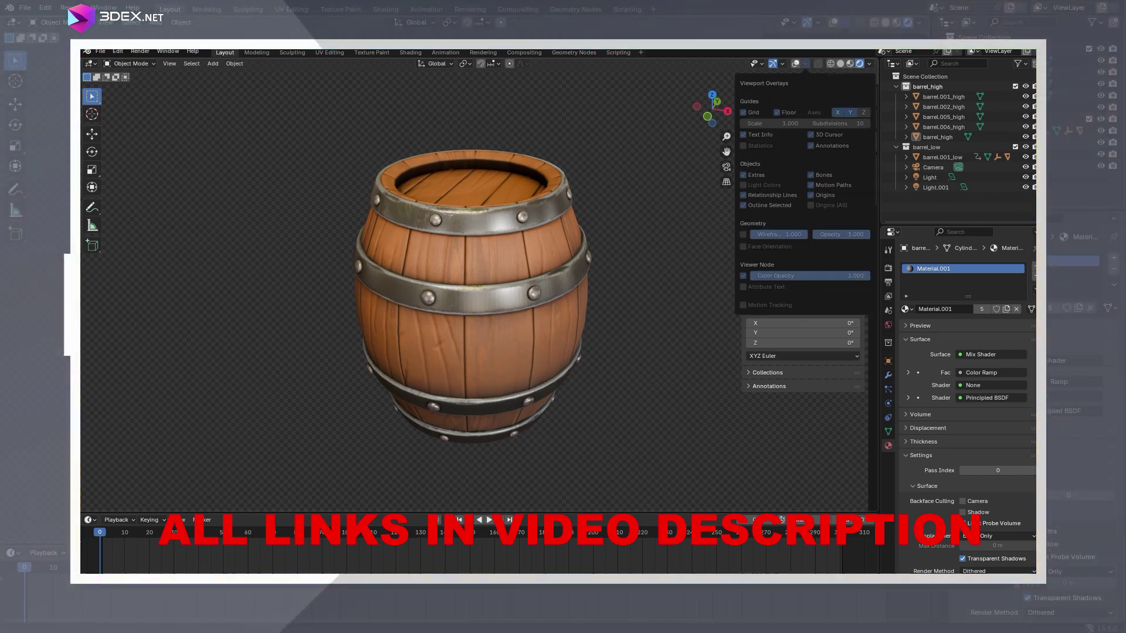